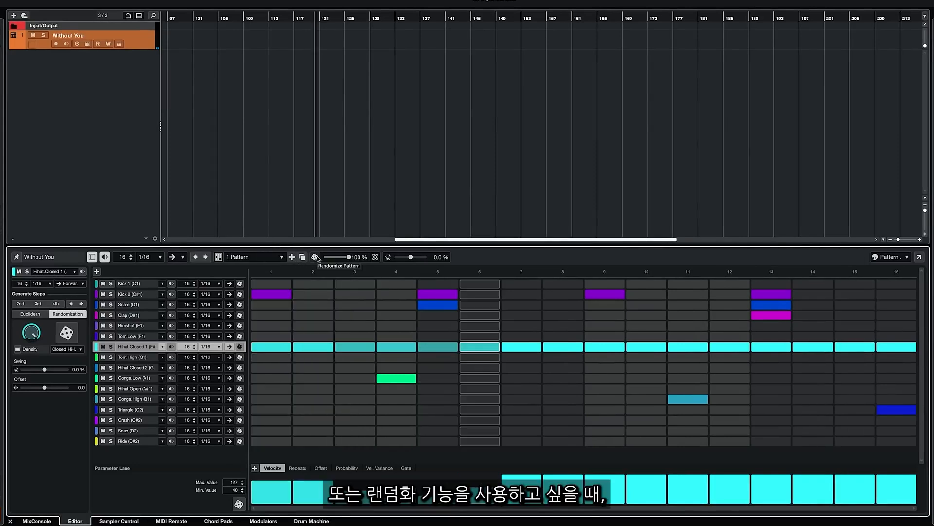
# Step: Randomize the whole pattern twice at 100 % intensity
pyautogui.click(276, 255)
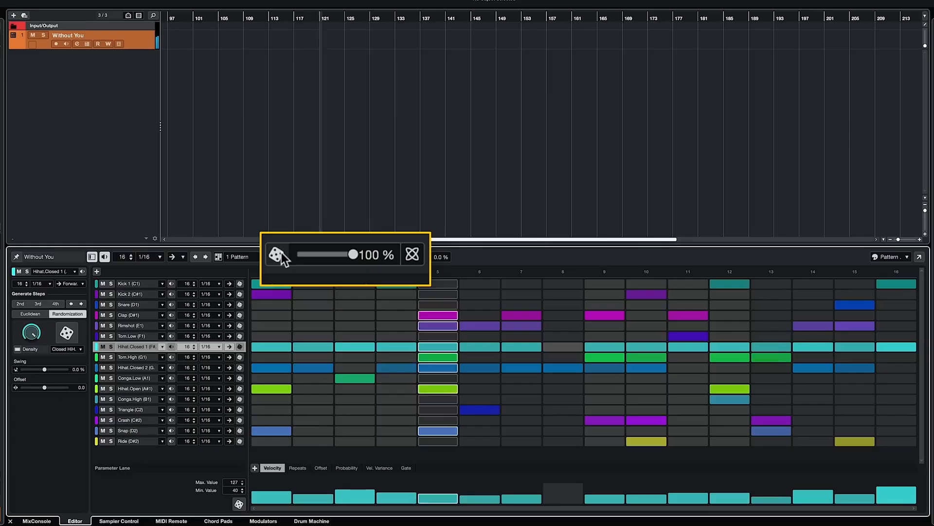
pyautogui.click(276, 254)
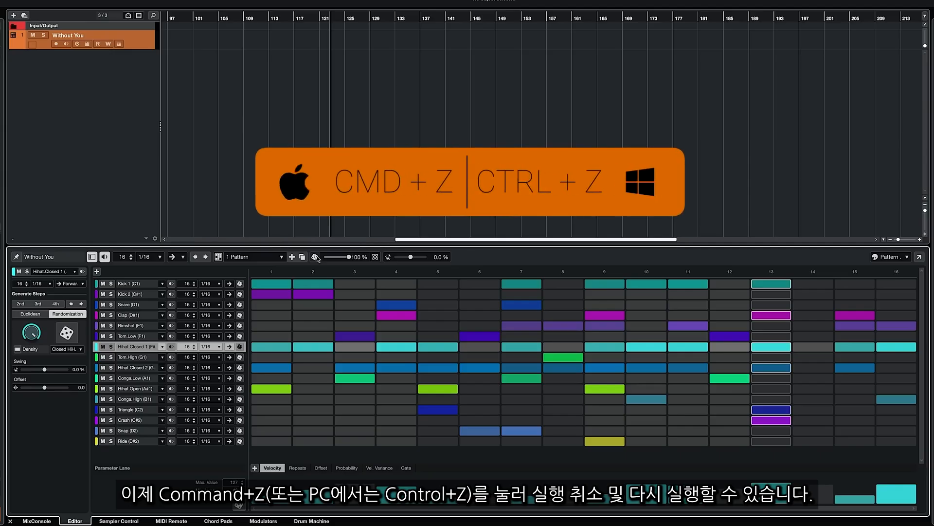
# Step: Undo the pattern randomizations, stepping back through the Edit History
pyautogui.press('super+z')
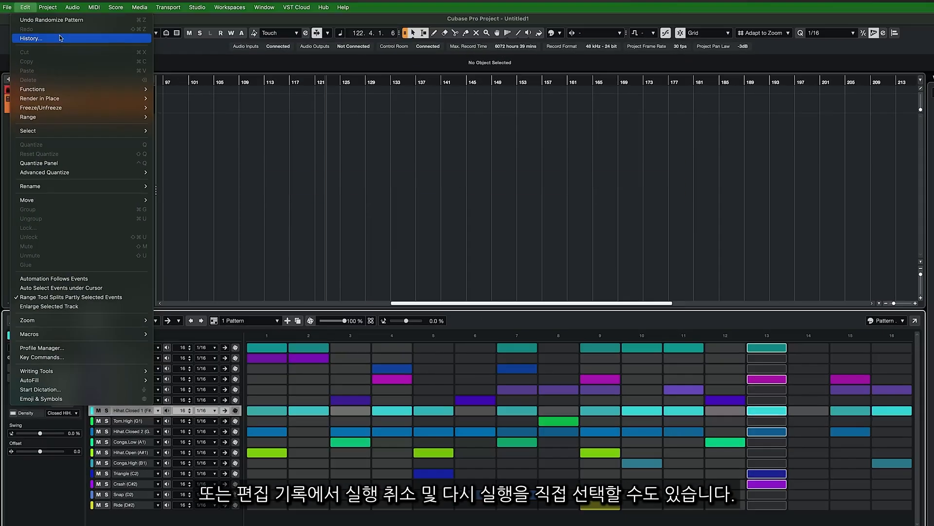
pyautogui.click(29, 34)
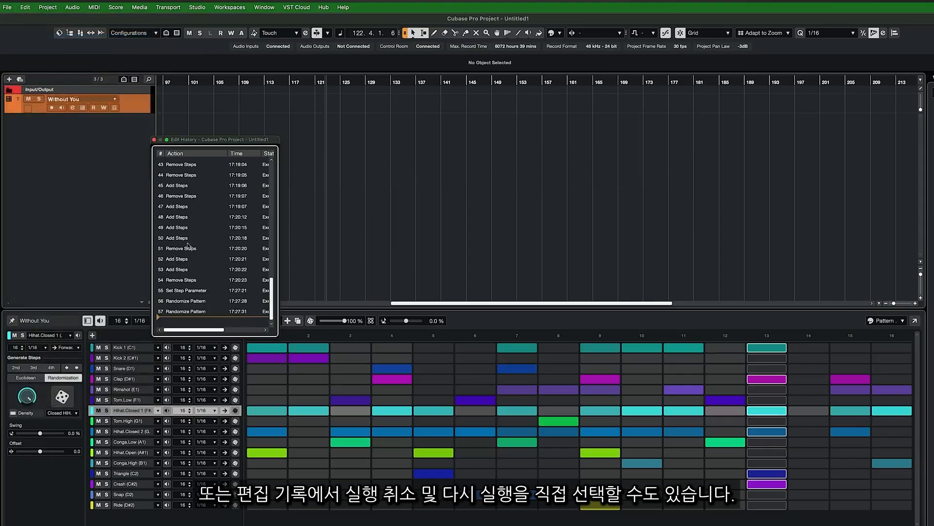
pyautogui.moveTo(177, 314); pyautogui.dragTo(179, 304)
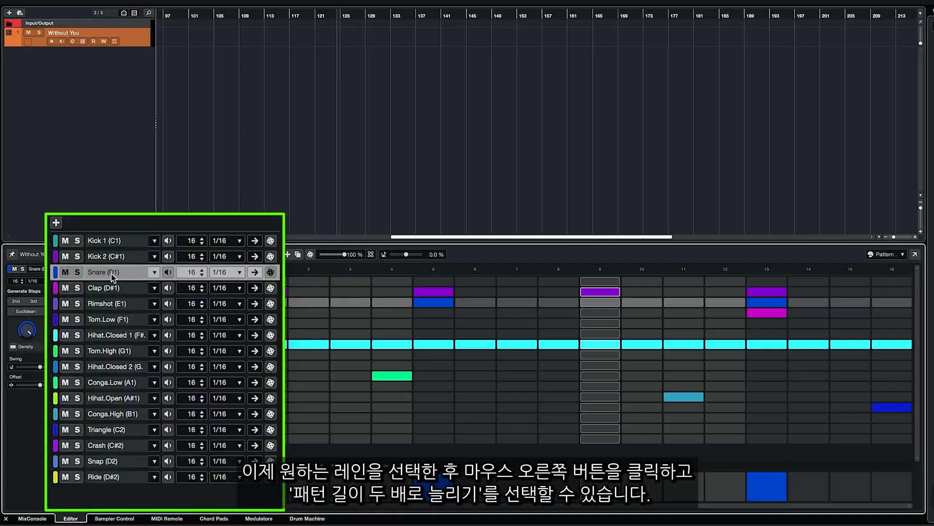
# Step: Double the length of the pattern using the Snare (D1) lane's options
pyautogui.rightClick(113, 277)
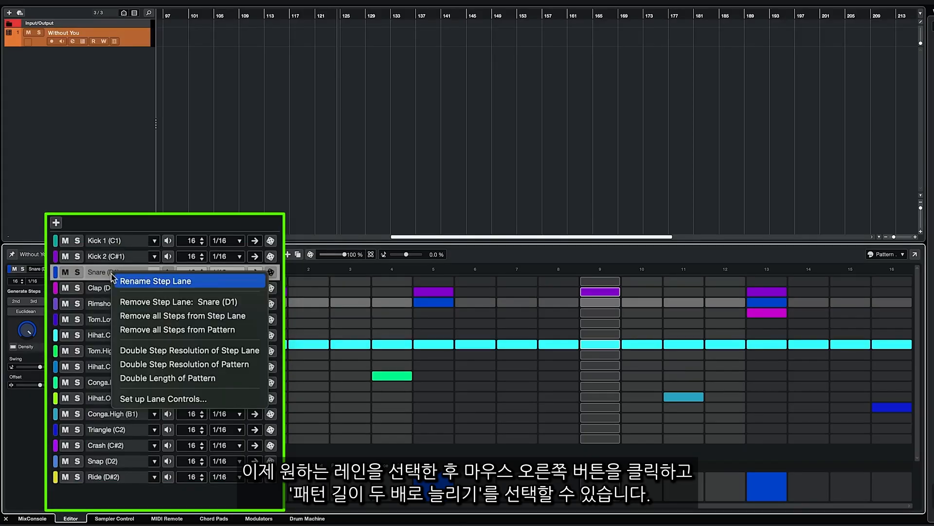
pyautogui.click(126, 381)
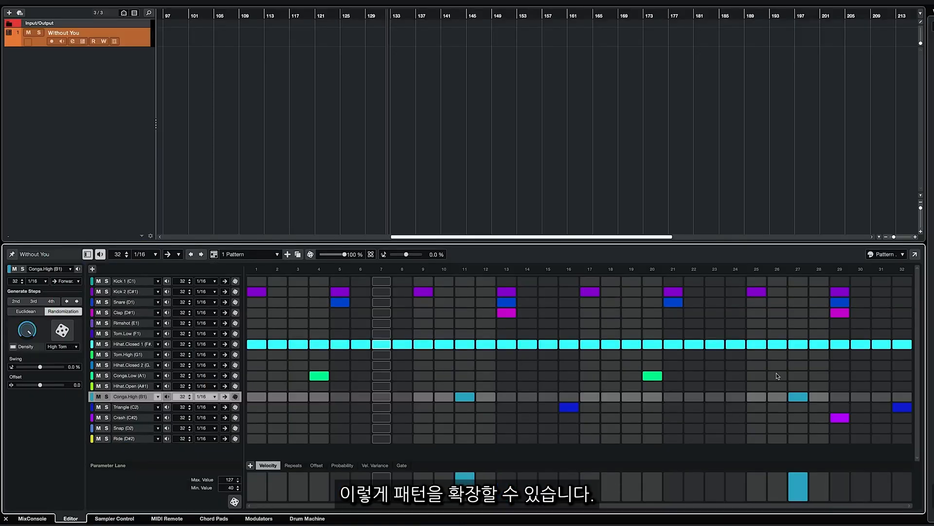
# Step: Add pattern steps at 26 on Conga.Low, 29 on Crash, 30 and 31 on Conga.High, and 28 on Ride
pyautogui.click(776, 374)
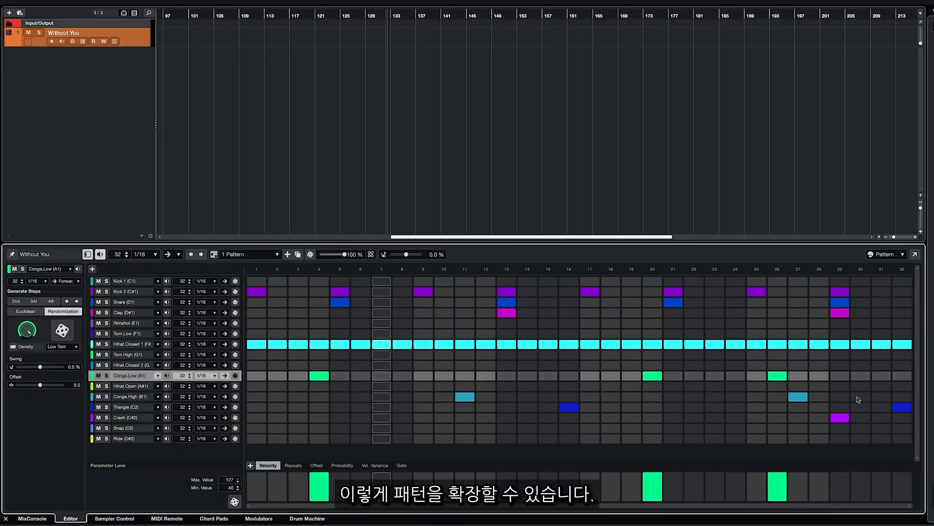
pyautogui.moveTo(857, 398); pyautogui.dragTo(878, 401)
pyautogui.click(814, 439)
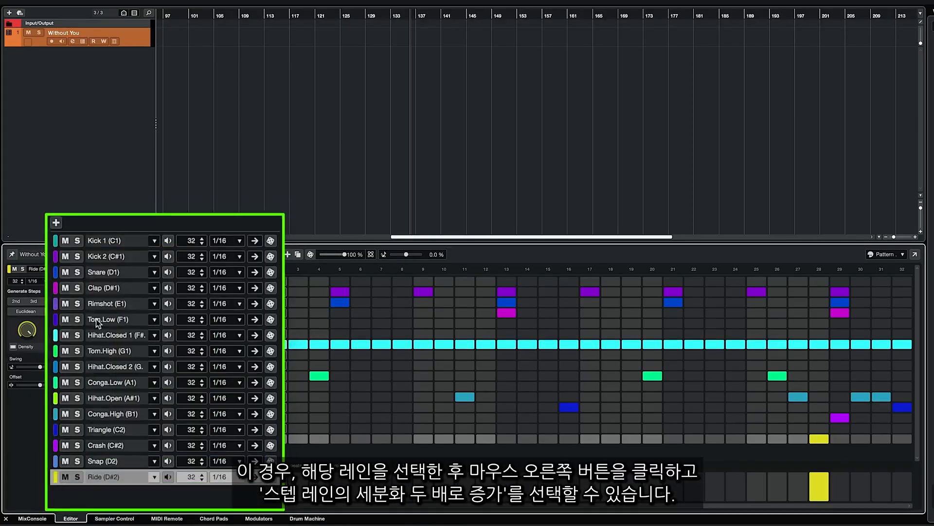
# Step: Double the step resolution of the Hihat.Closed 1 lane, and also that of the entire pattern
pyautogui.rightClick(126, 345)
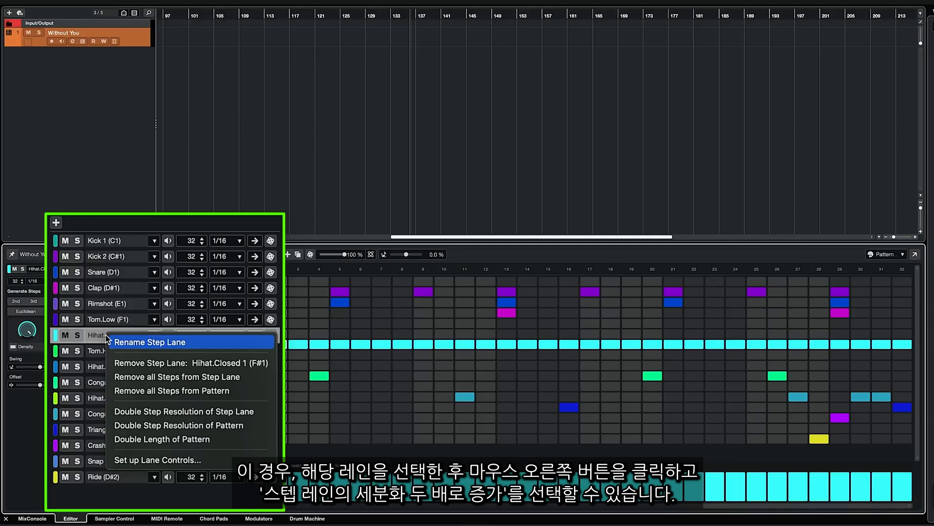
pyautogui.click(125, 412)
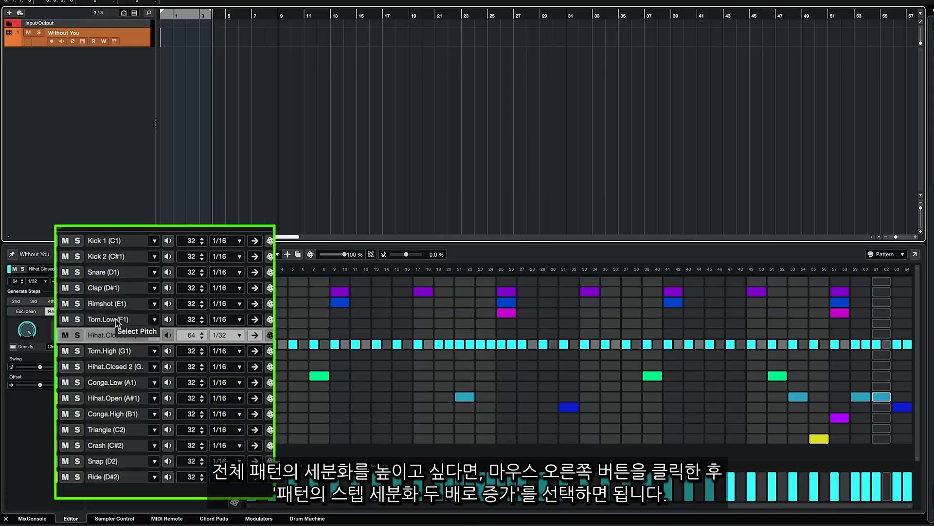
pyautogui.rightClick(115, 320)
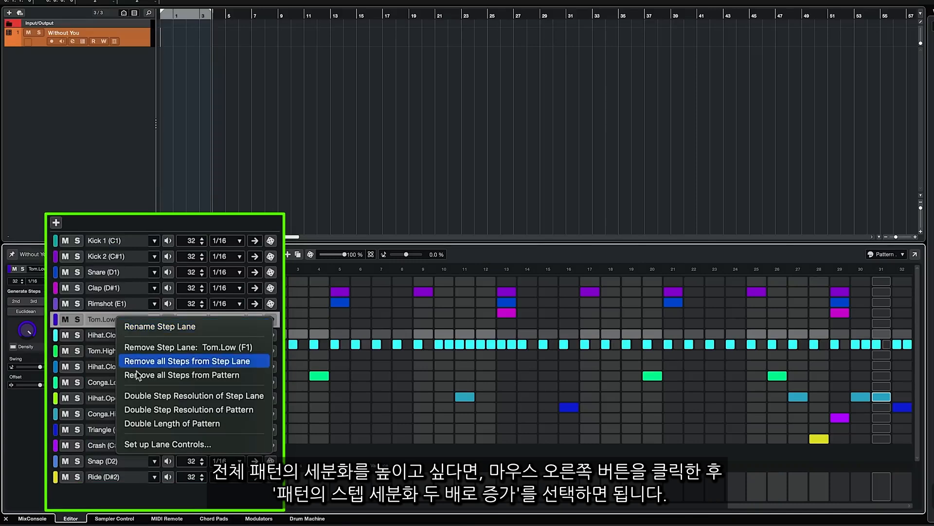
pyautogui.click(187, 413)
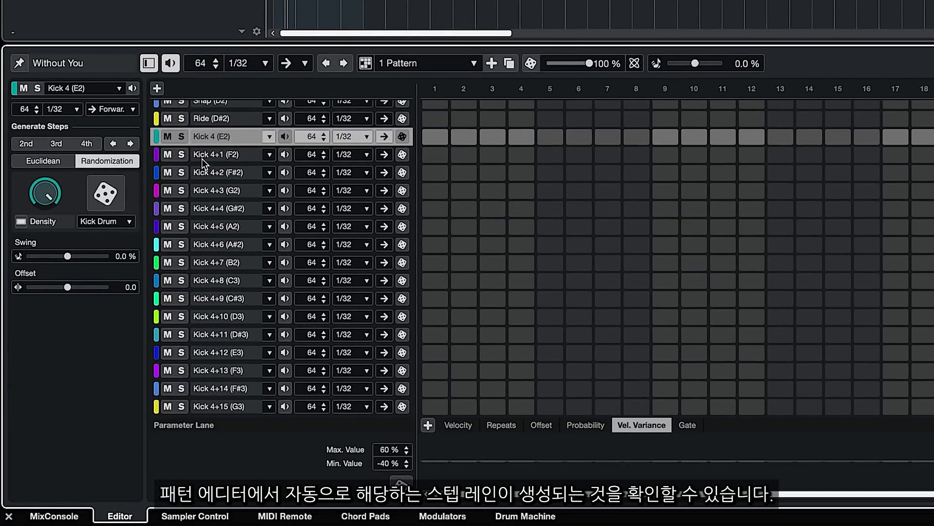
# Step: Add a step at position 1 of the Kick 4 (E2) lane and audition the Kick 4+2, 4+4 and 4+7 lanes
pyautogui.click(283, 137)
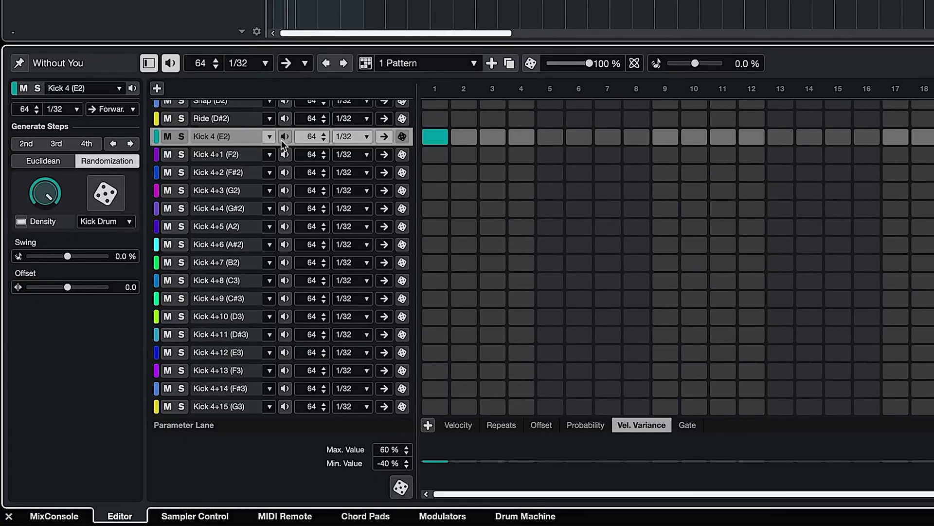
pyautogui.click(285, 172)
pyautogui.click(285, 208)
pyautogui.click(284, 262)
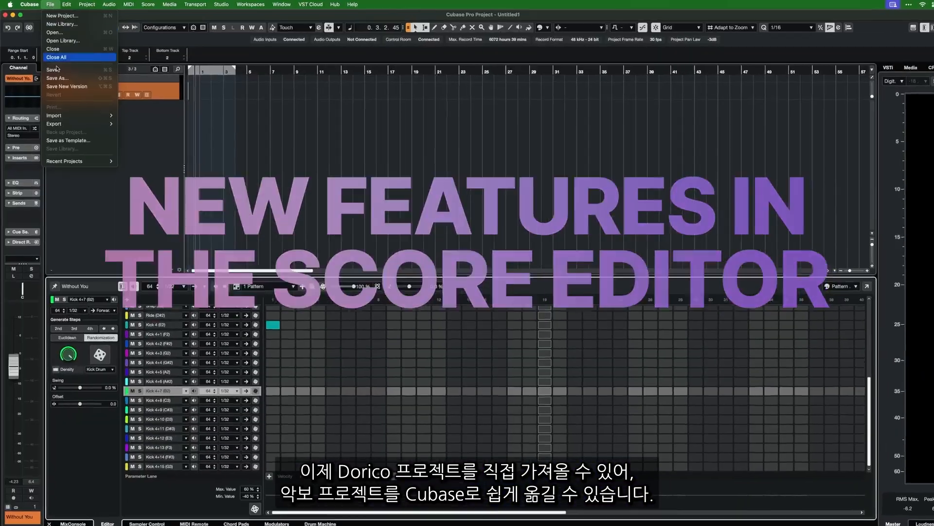
# Step: Import the Dorico project "All of the Time - Band Chart - session day 1.dorico"
pyautogui.moveTo(57, 116)
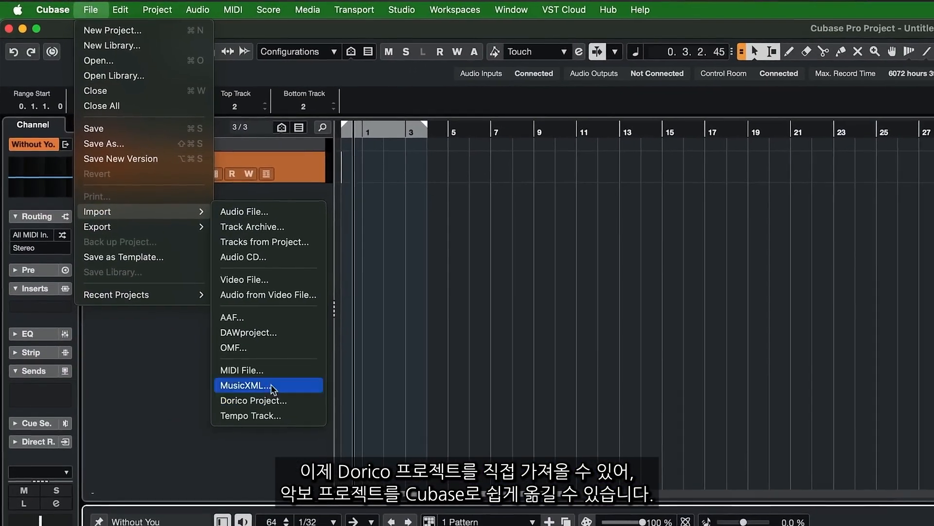
pyautogui.click(278, 402)
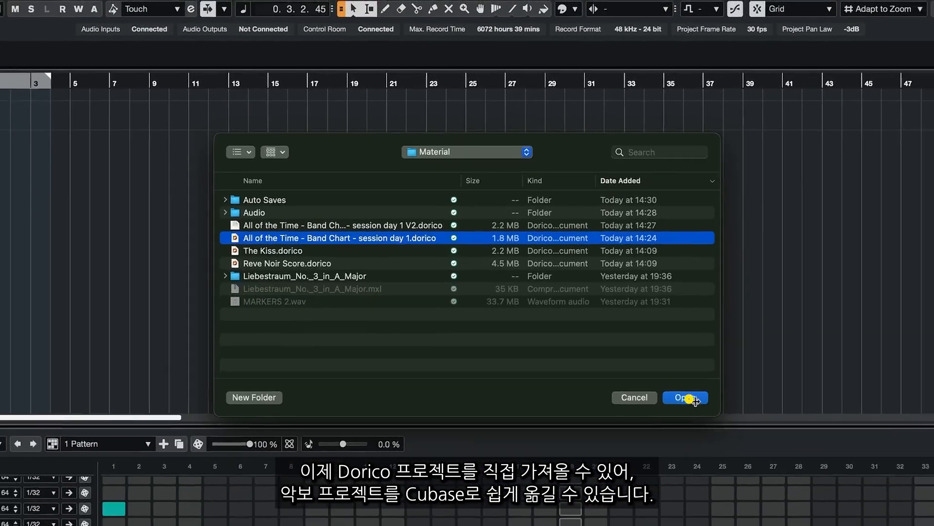
pyautogui.click(694, 335)
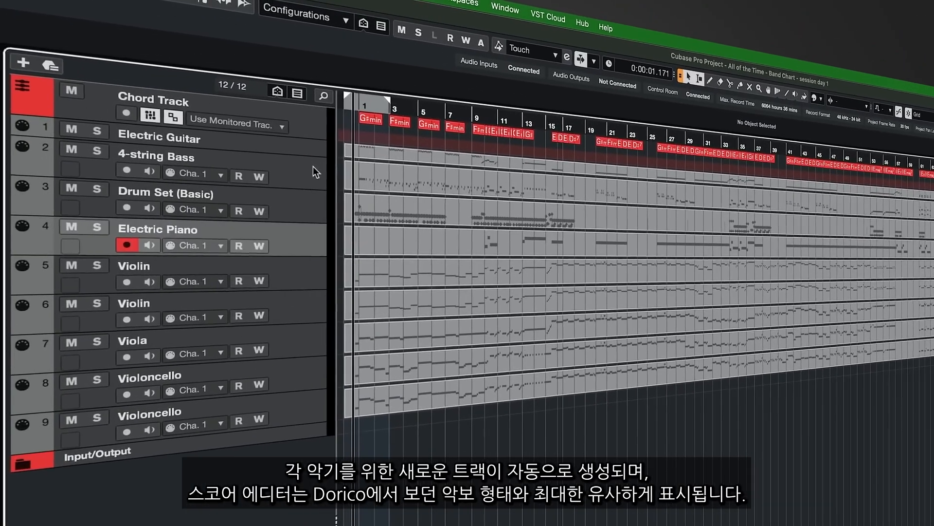
# Step: Select the imported instrument parts and examine their notation in the Score Editor's Sync Layout
pyautogui.press('Down')
pyautogui.press('Down')
pyautogui.press('Down')
pyautogui.press('Down')
pyautogui.press('Down')
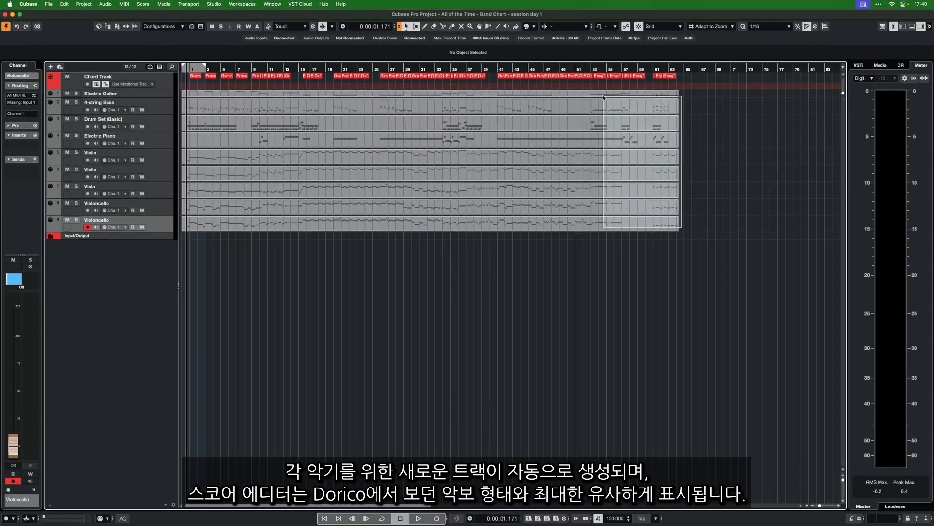
pyautogui.moveTo(604, 98); pyautogui.dragTo(604, 96)
pyautogui.press('super+r')
pyautogui.scroll(-4, 592, 236)
pyautogui.scroll(-10, 592, 237)
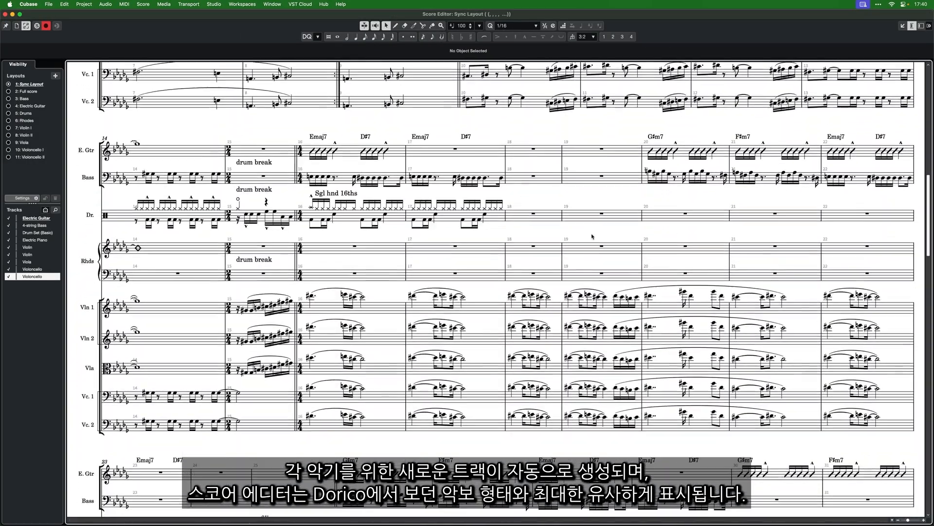
pyautogui.scroll(-2, 592, 237)
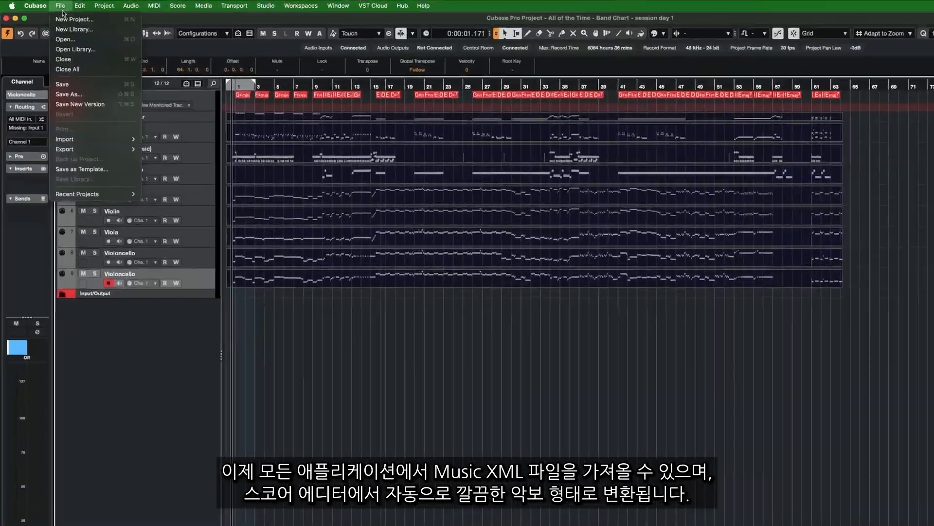
# Step: Import the MusicXML file Liebestraum_No._3_in_A_Major.mxl from the Material folder
pyautogui.moveTo(125, 215)
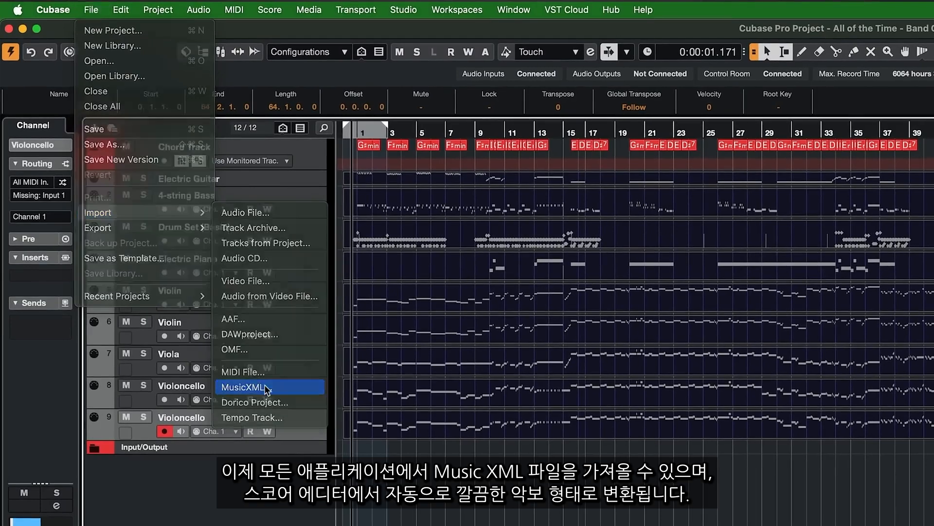
pyautogui.click(267, 387)
pyautogui.click(255, 309)
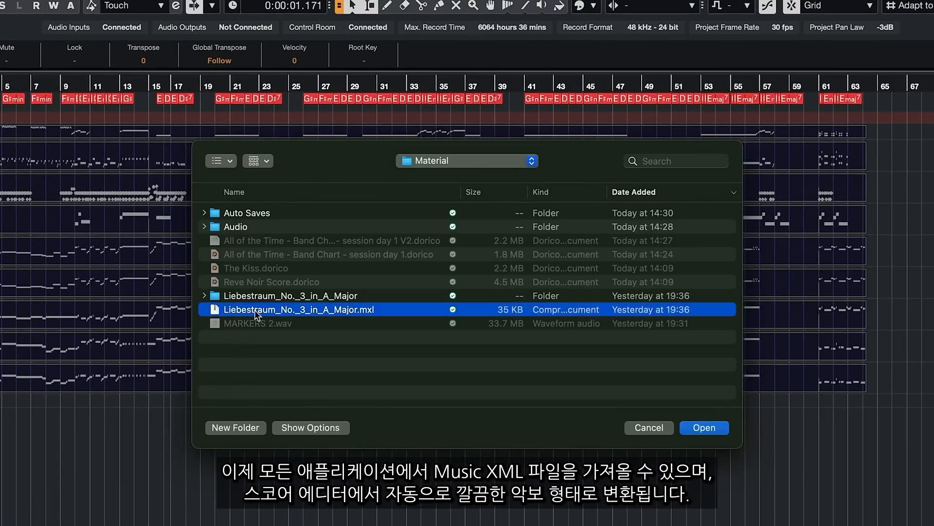
pyautogui.click(691, 430)
pyautogui.click(705, 427)
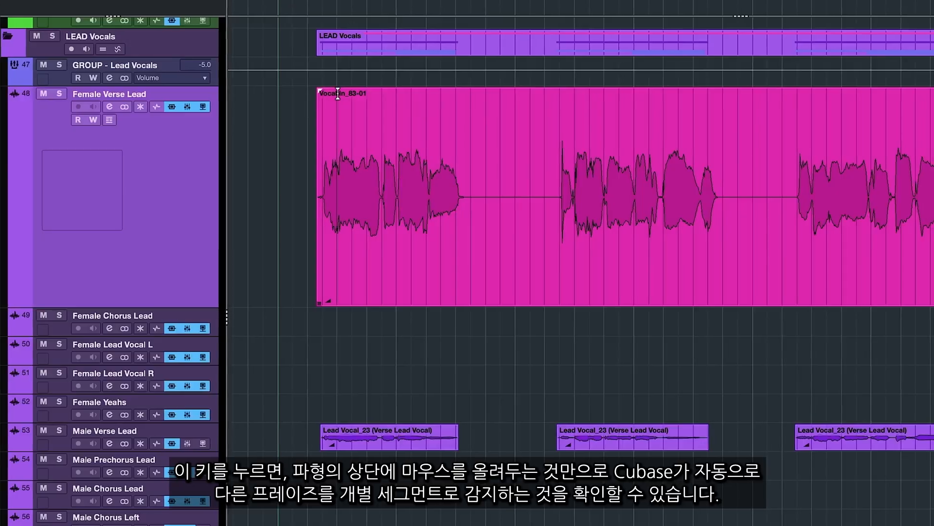
# Step: Raise and lower the volume of individual sung segments directly on the Vocal In_83-01 event
pyautogui.moveTo(351, 94)
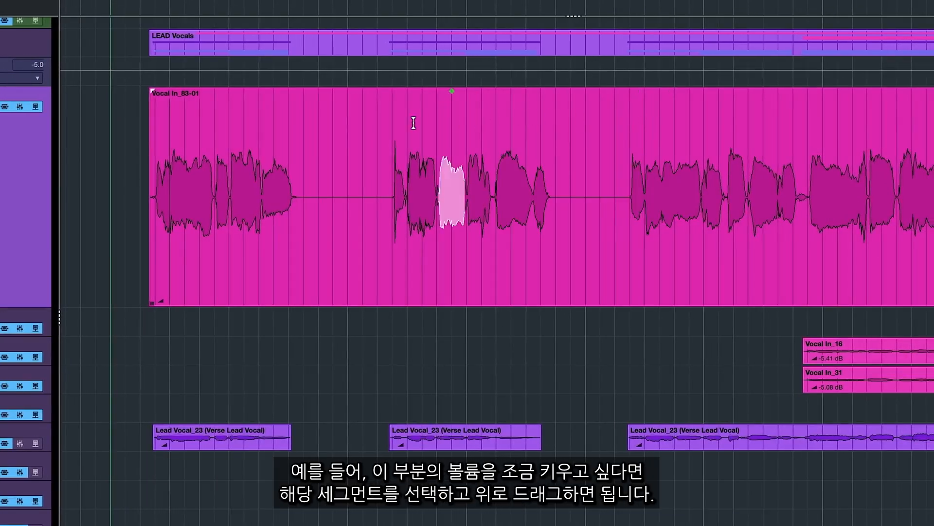
pyautogui.moveTo(398, 89)
pyautogui.mouseDown()
pyautogui.moveTo(401, 60)
pyautogui.moveTo(399, 91)
pyautogui.mouseUp()
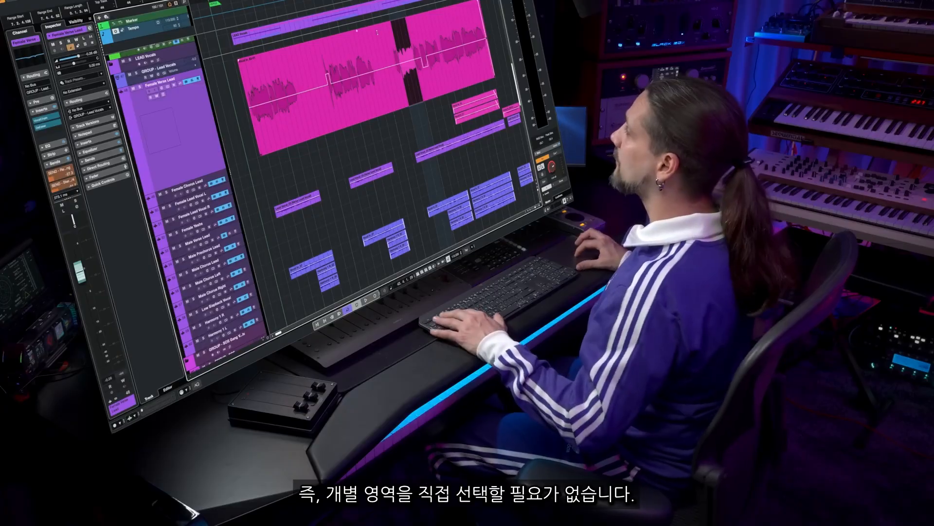
pyautogui.moveTo(303, 57); pyautogui.dragTo(355, 51)
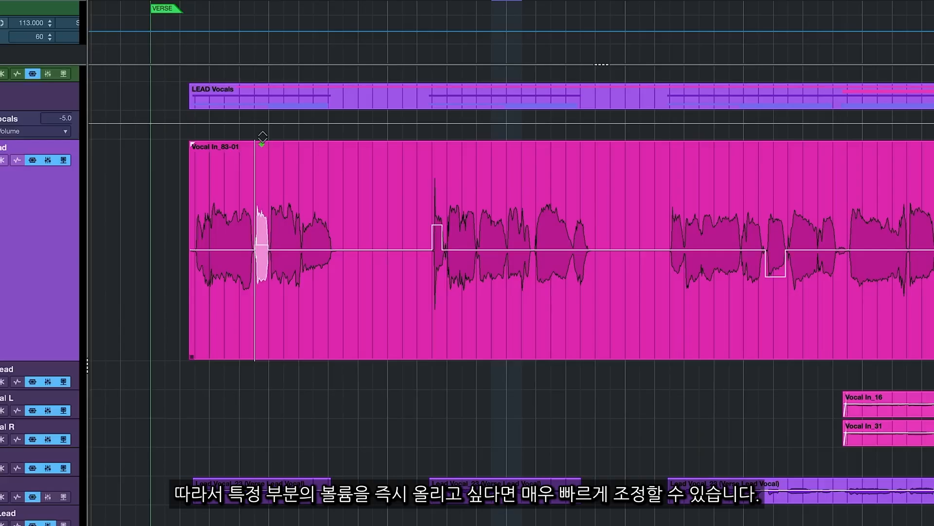
pyautogui.moveTo(265, 126); pyautogui.dragTo(265, 126)
# Step: Raise the volume of a single drum hit in the India Percussion3 event on the Bongos track
pyautogui.click(176, 163)
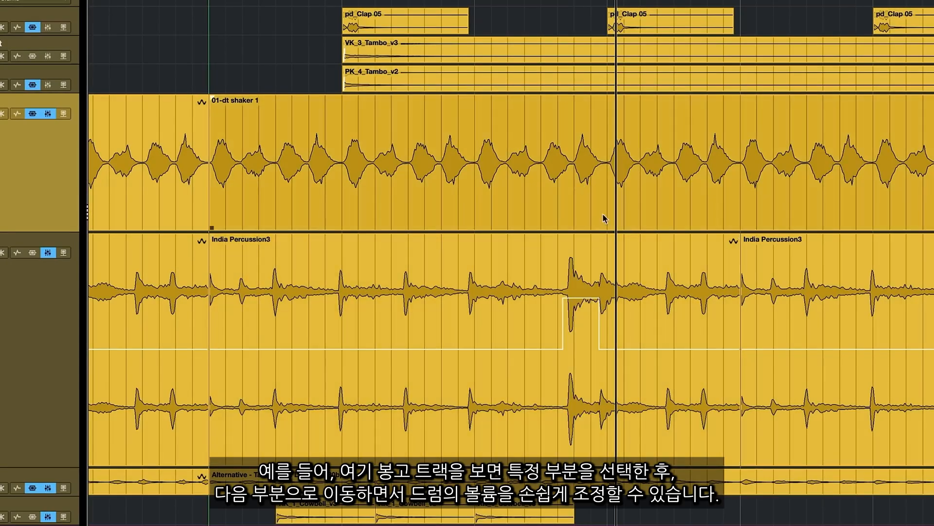
pyautogui.moveTo(628, 252)
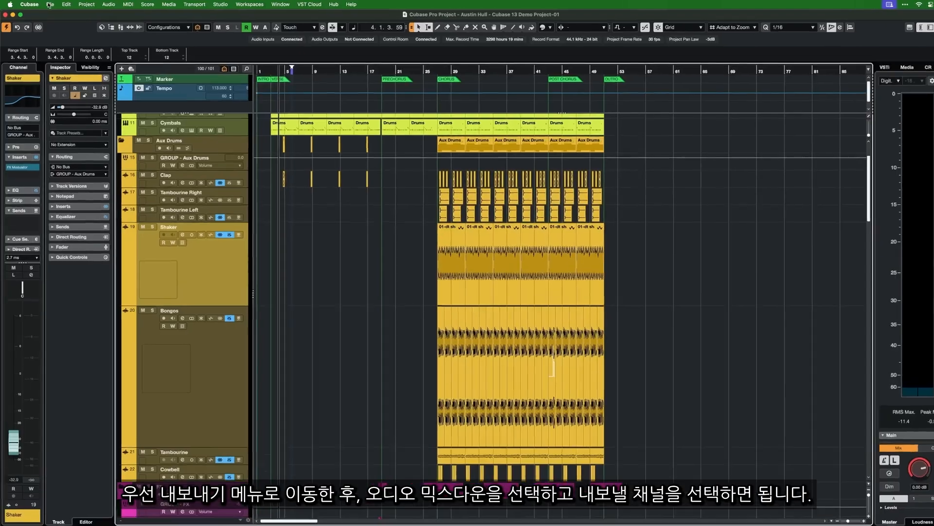
# Step: Set up an audio mixdown export of the Stereo Out channel with the file name Markers Export
pyautogui.click(50, 6)
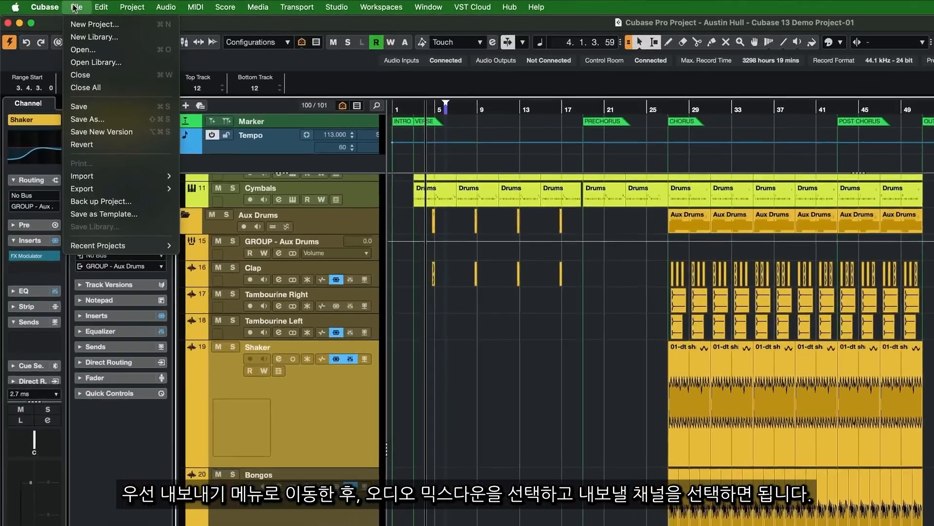
pyautogui.moveTo(124, 204)
pyautogui.click(247, 204)
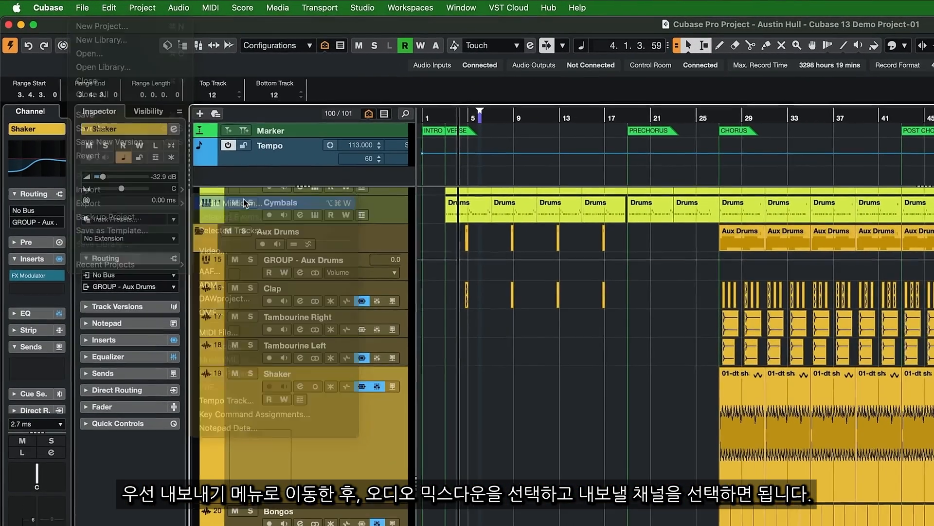
pyautogui.write('Markers Export')
pyautogui.click(405, 289)
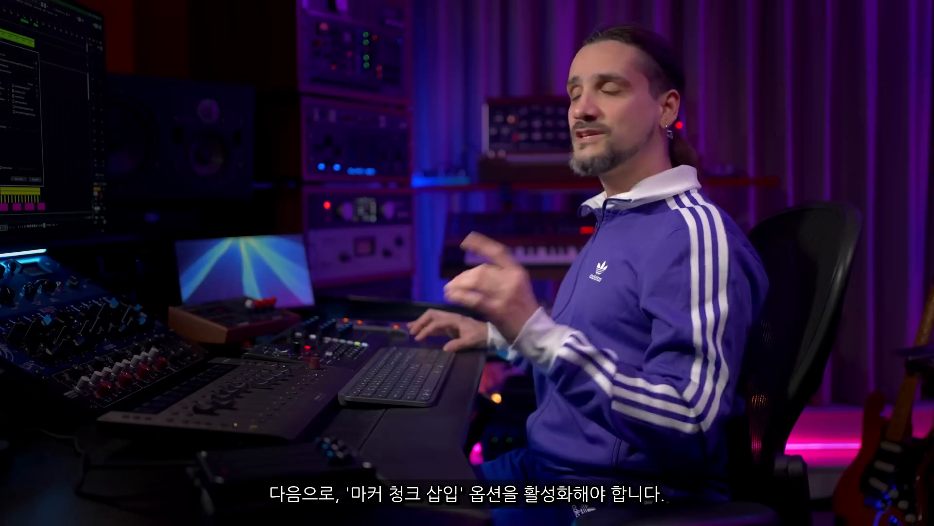
# Step: Enable Insert Marker Chunk for the Wave export and open the marker chunk setup
pyautogui.click(552, 220)
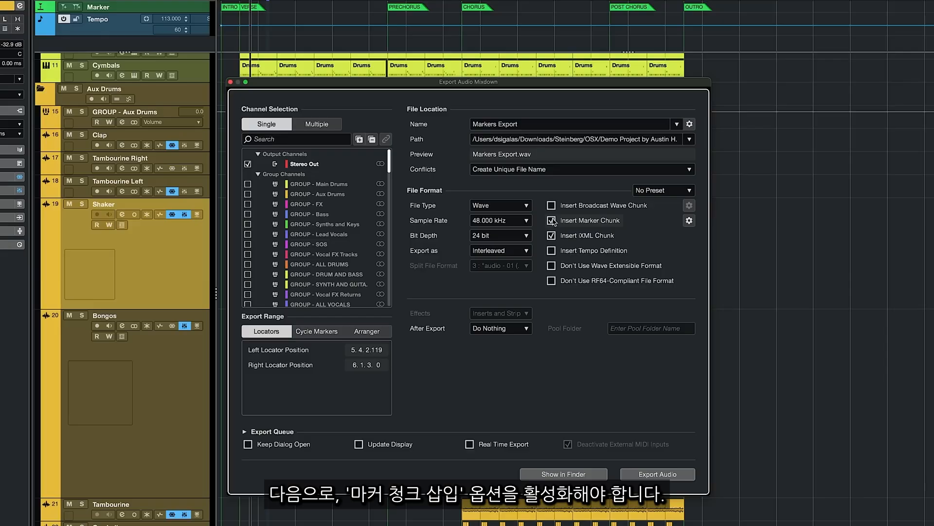
pyautogui.click(690, 220)
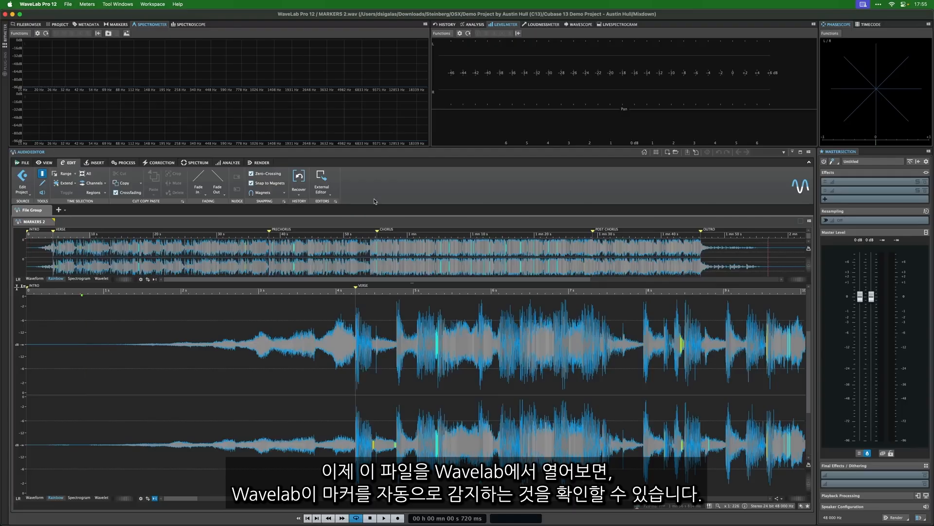
# Step: Switch to WaveLab and examine the section markers contained in the MARKERS 2 audio file
pyautogui.scroll(-6, 299, 309)
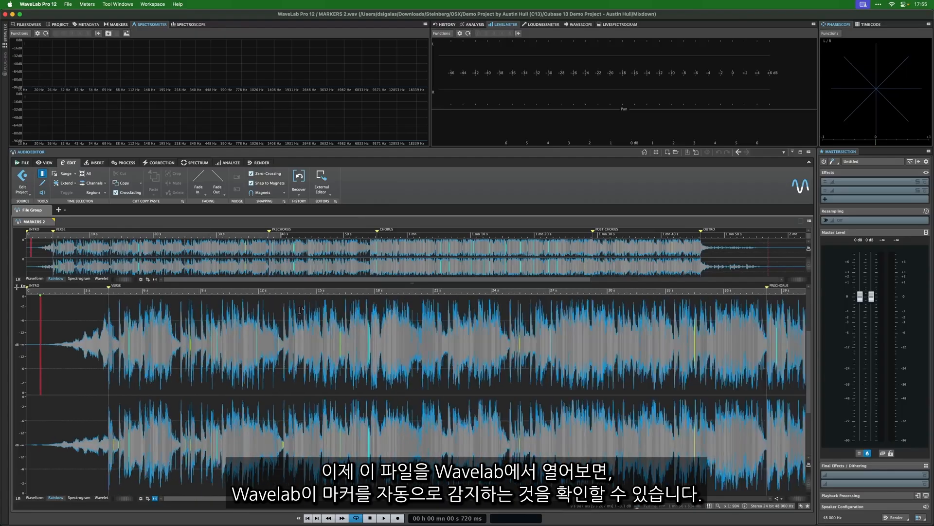
pyautogui.scroll(-2, 299, 310)
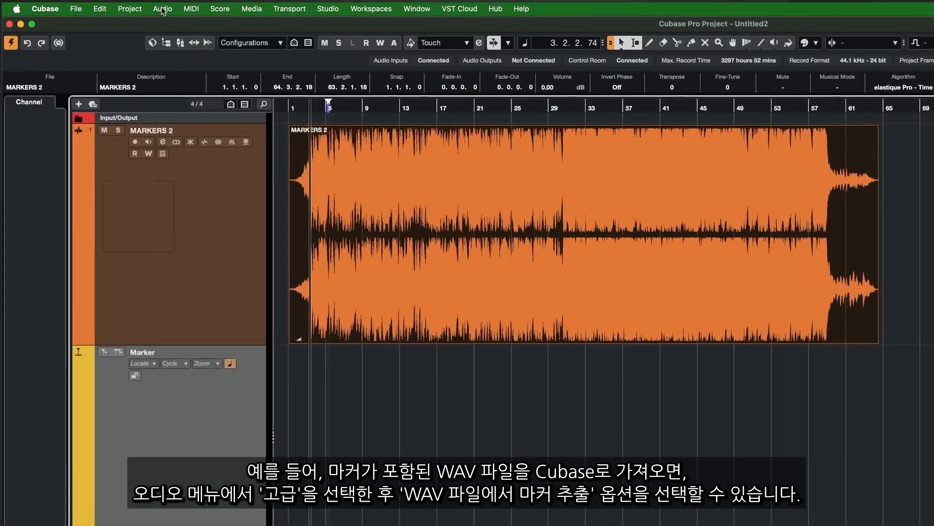
# Step: Extract the markers embedded in the MARKERS 2 wave file onto the Marker track
pyautogui.click(105, 4)
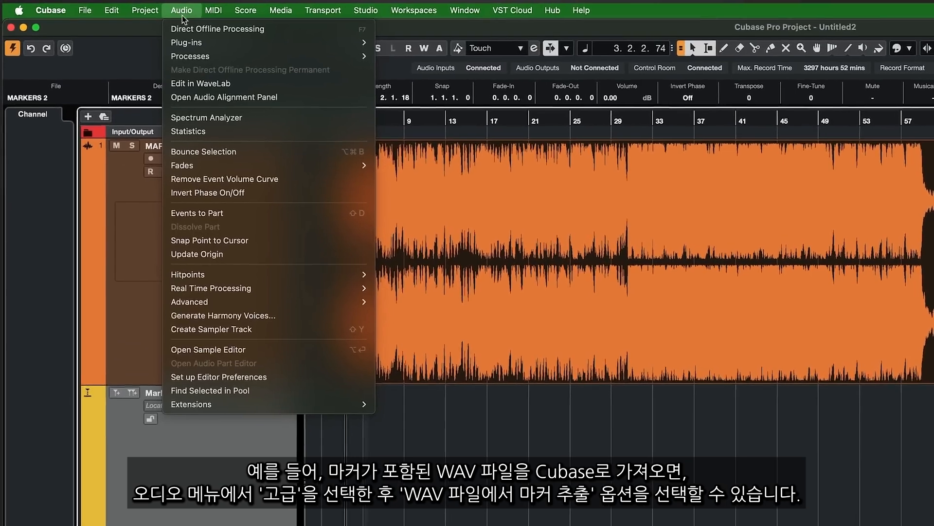
pyautogui.moveTo(344, 308)
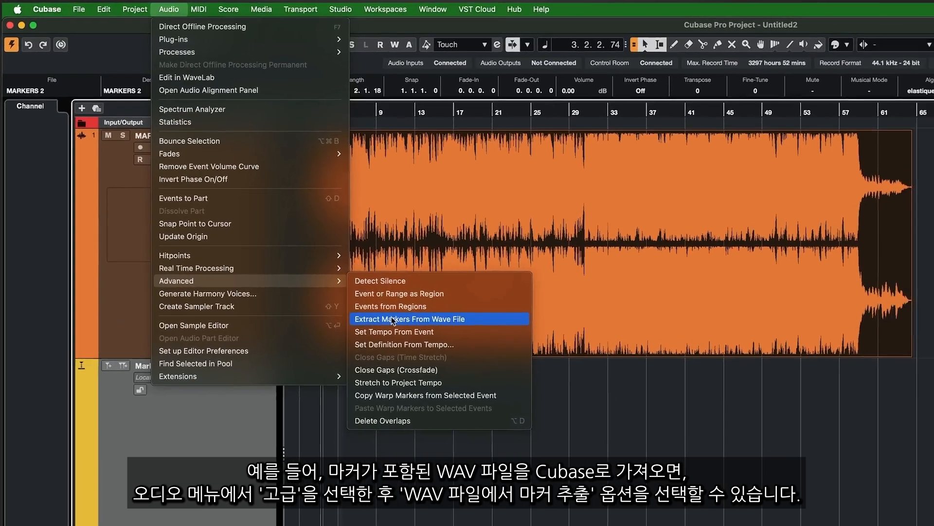
pyautogui.click(425, 347)
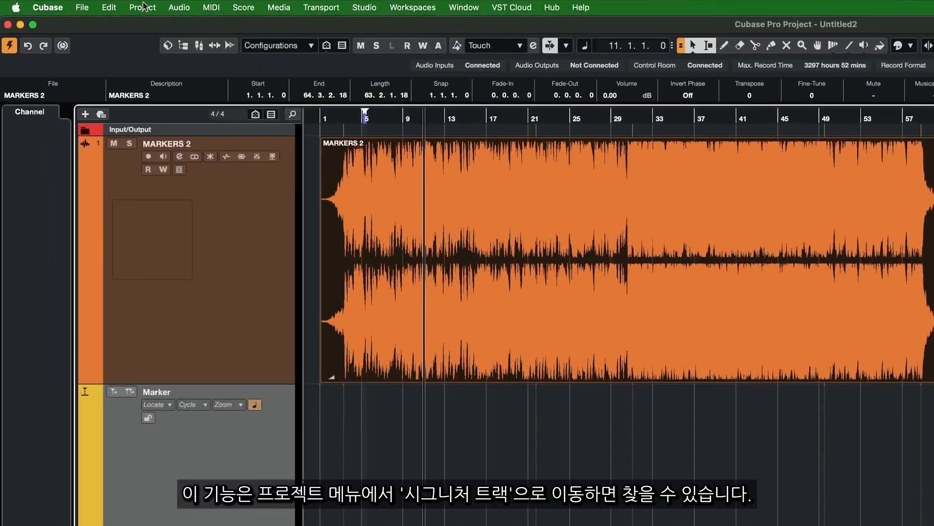
# Step: Insert a 5/4 time signature event at the project cursor, just before bar 17
pyautogui.click(130, 5)
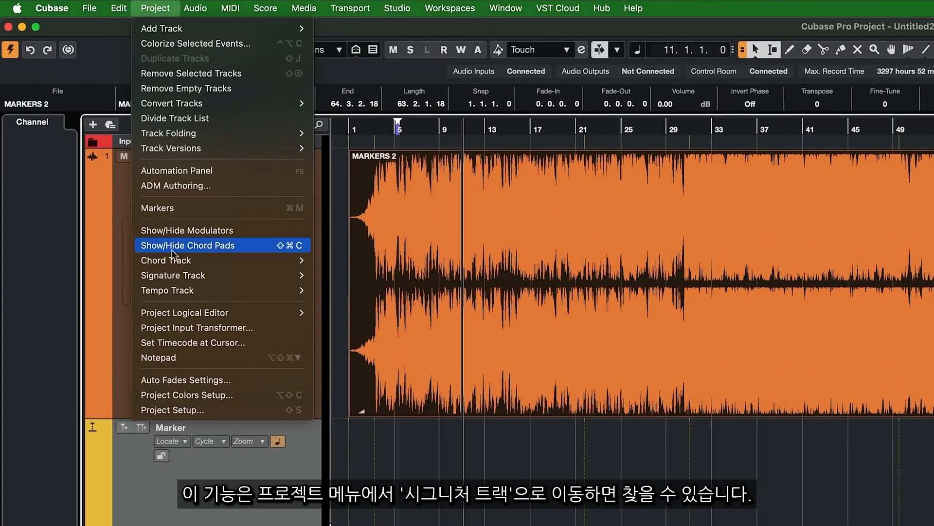
pyautogui.moveTo(175, 275)
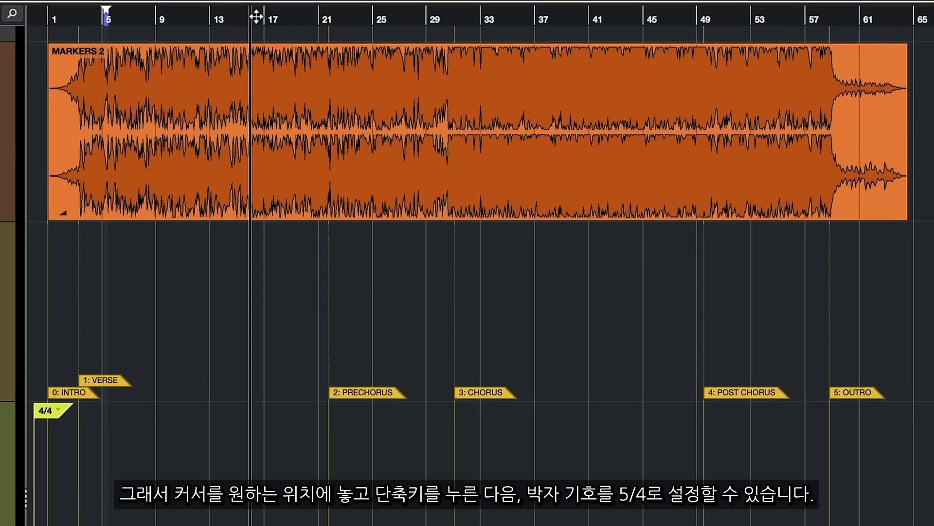
pyautogui.hotkey('shift', 'c')
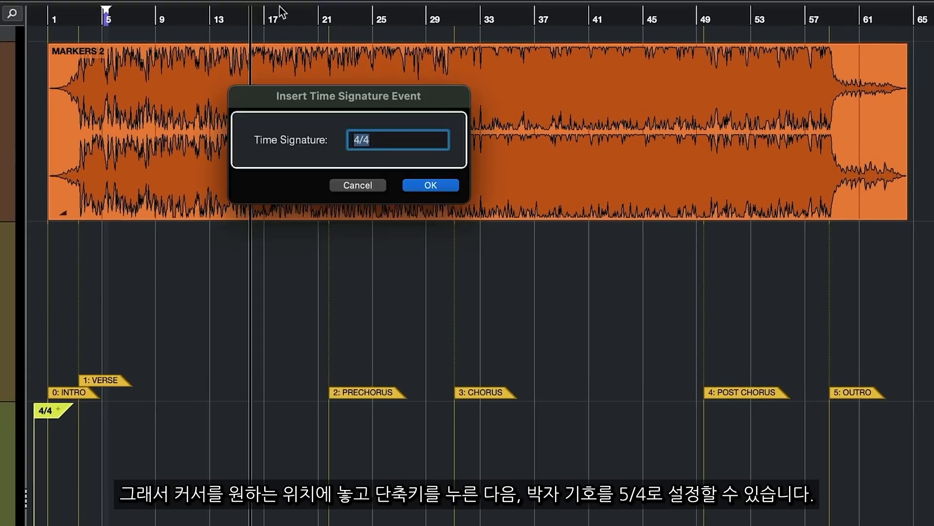
pyautogui.write('5/4')
pyautogui.press('Return')
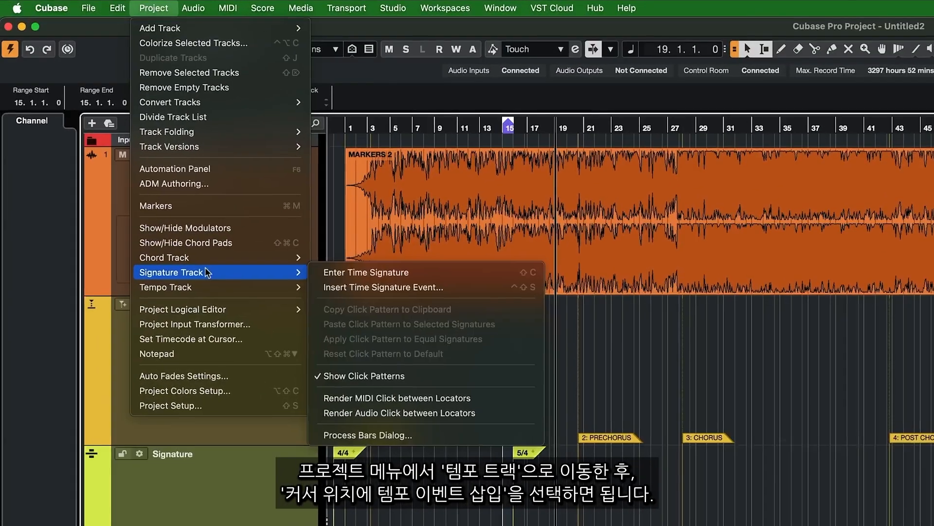
# Step: Insert a tempo event at the project cursor position at bar 19
pyautogui.moveTo(234, 252)
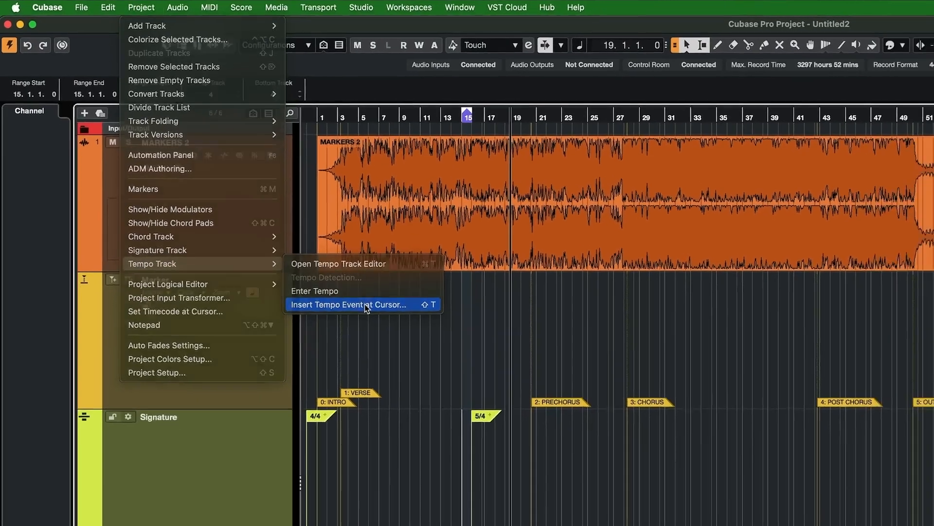
pyautogui.click(402, 335)
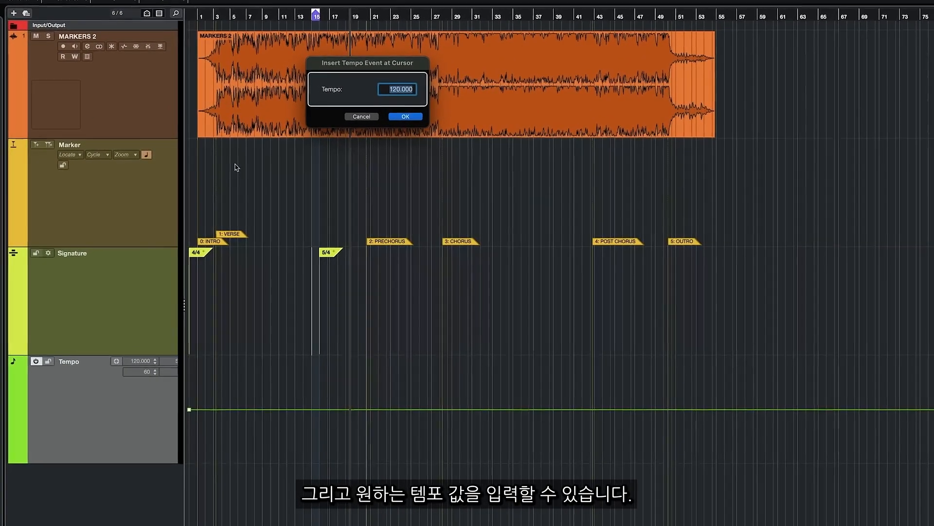
pyautogui.press('Return')
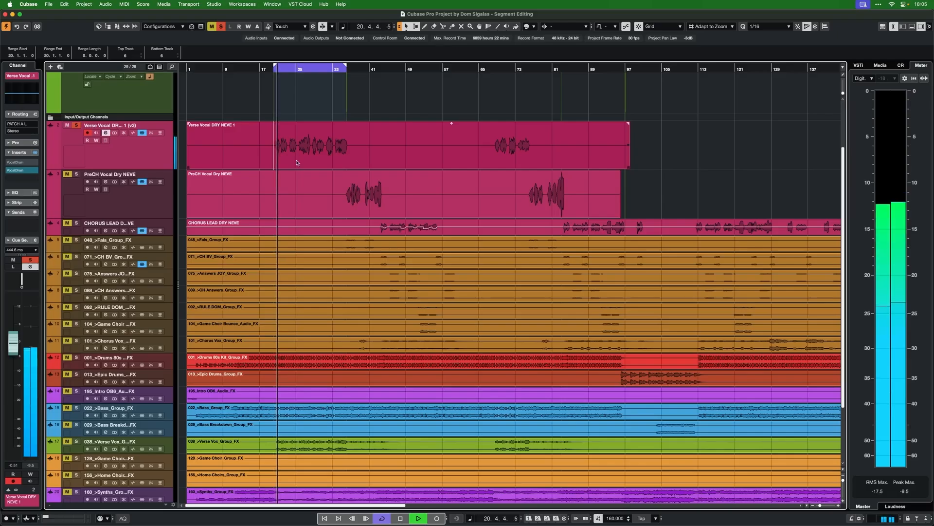
pyautogui.click(298, 165)
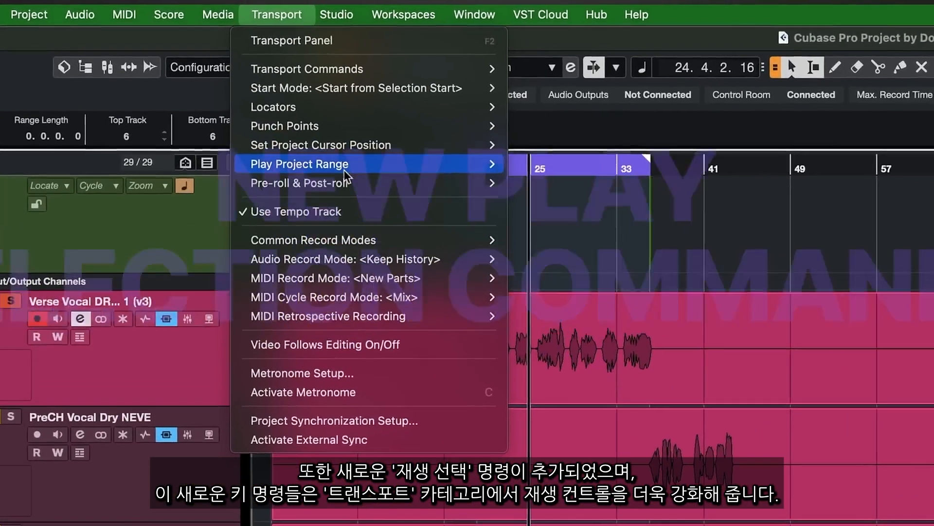
pyautogui.moveTo(344, 165)
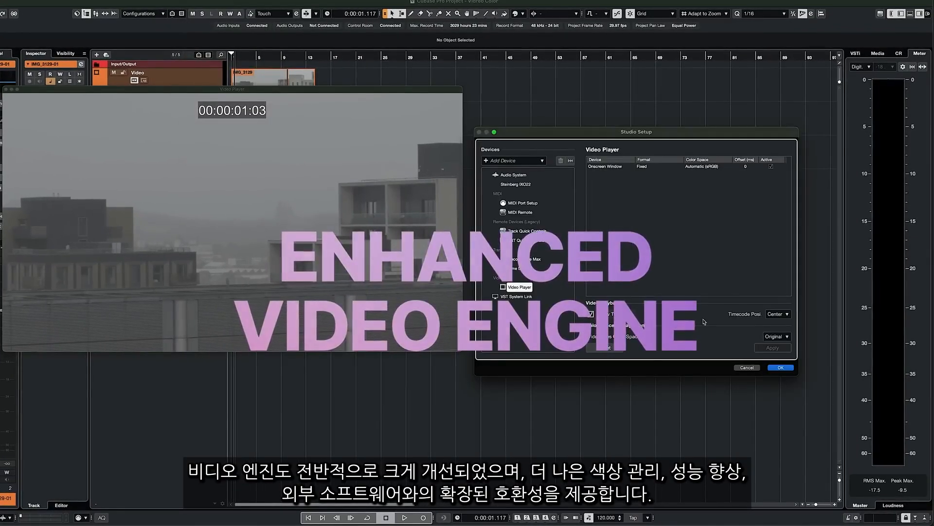
# Step: Set the Video Files Color Space of the video player to ITU-R BT.2100 HLG and apply it
pyautogui.click(778, 336)
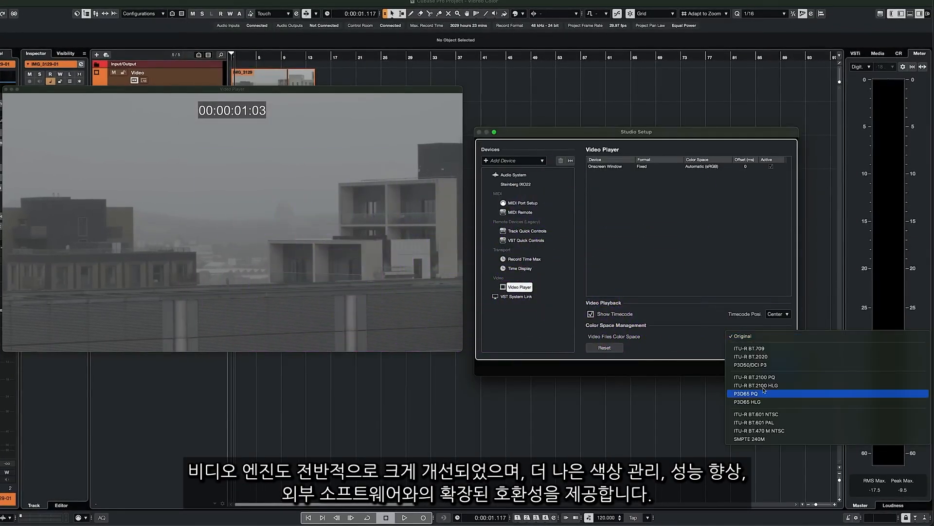
pyautogui.click(765, 385)
pyautogui.click(774, 349)
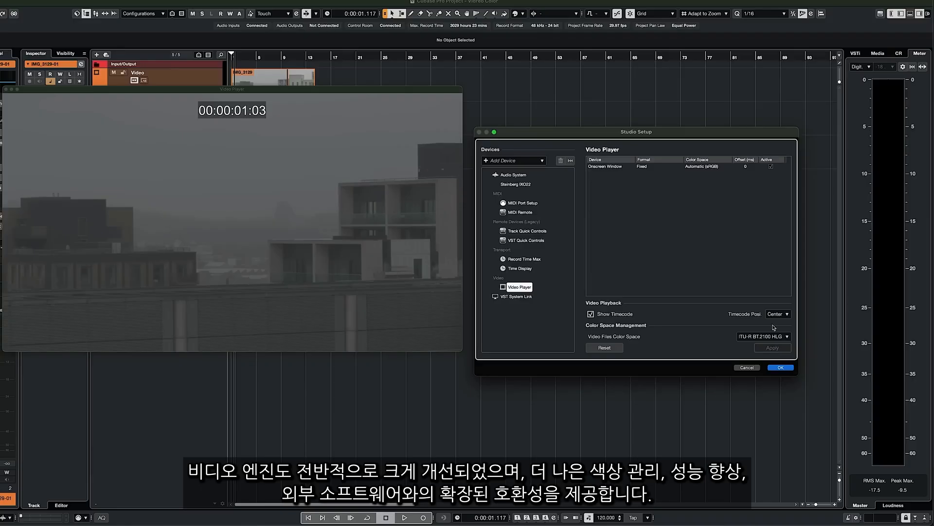
# Step: Try two further color spaces for the video files, applying each one to compare the picture in the video player
pyautogui.click(768, 336)
pyautogui.click(769, 309)
pyautogui.click(771, 347)
pyautogui.click(768, 336)
pyautogui.click(769, 313)
pyautogui.click(773, 348)
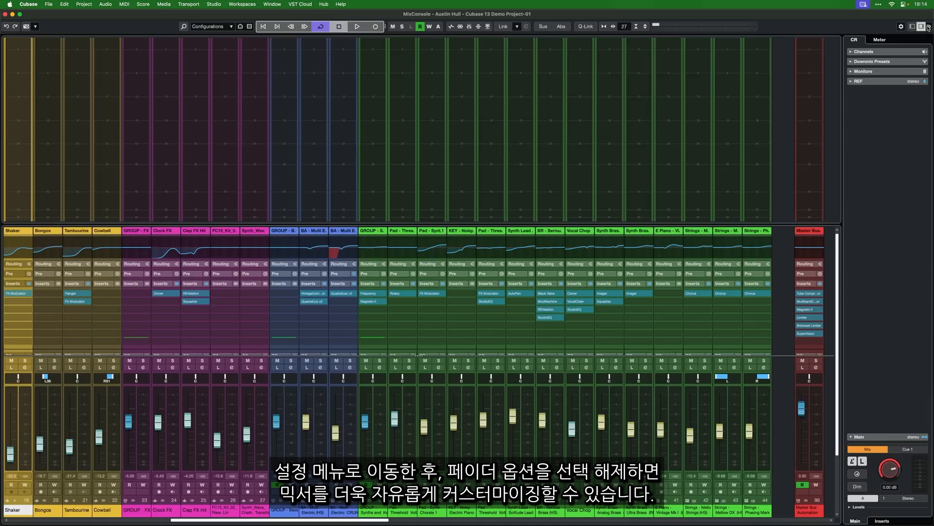
# Step: Hide the faders in the MixConsole by disabling the Fader option in its window layout
pyautogui.click(929, 28)
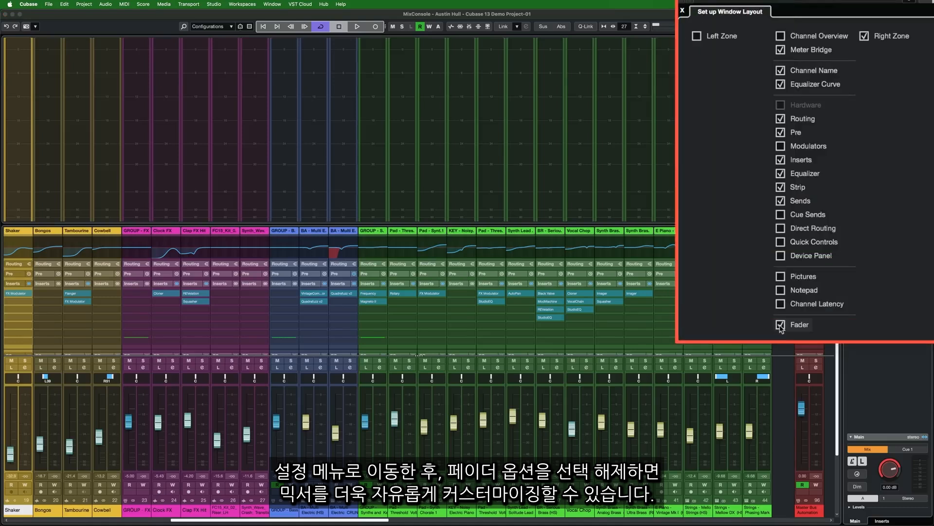
pyautogui.click(816, 245)
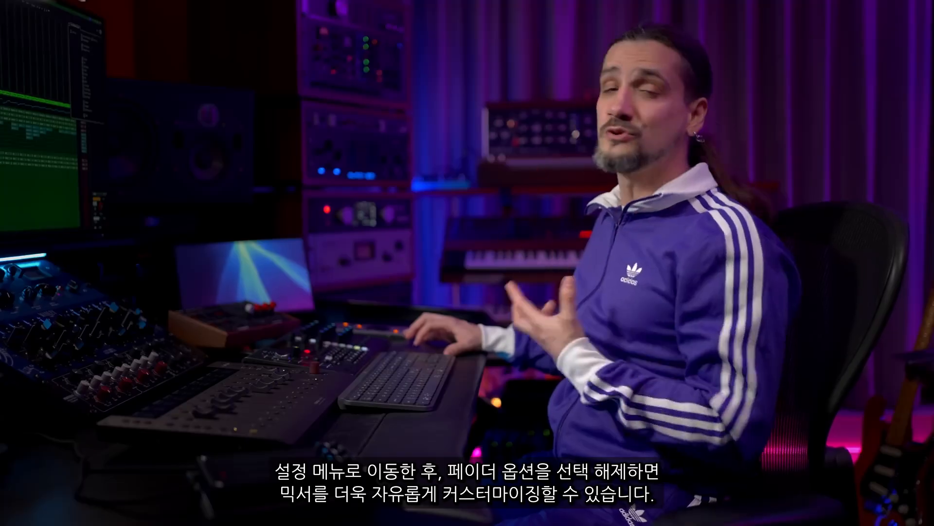